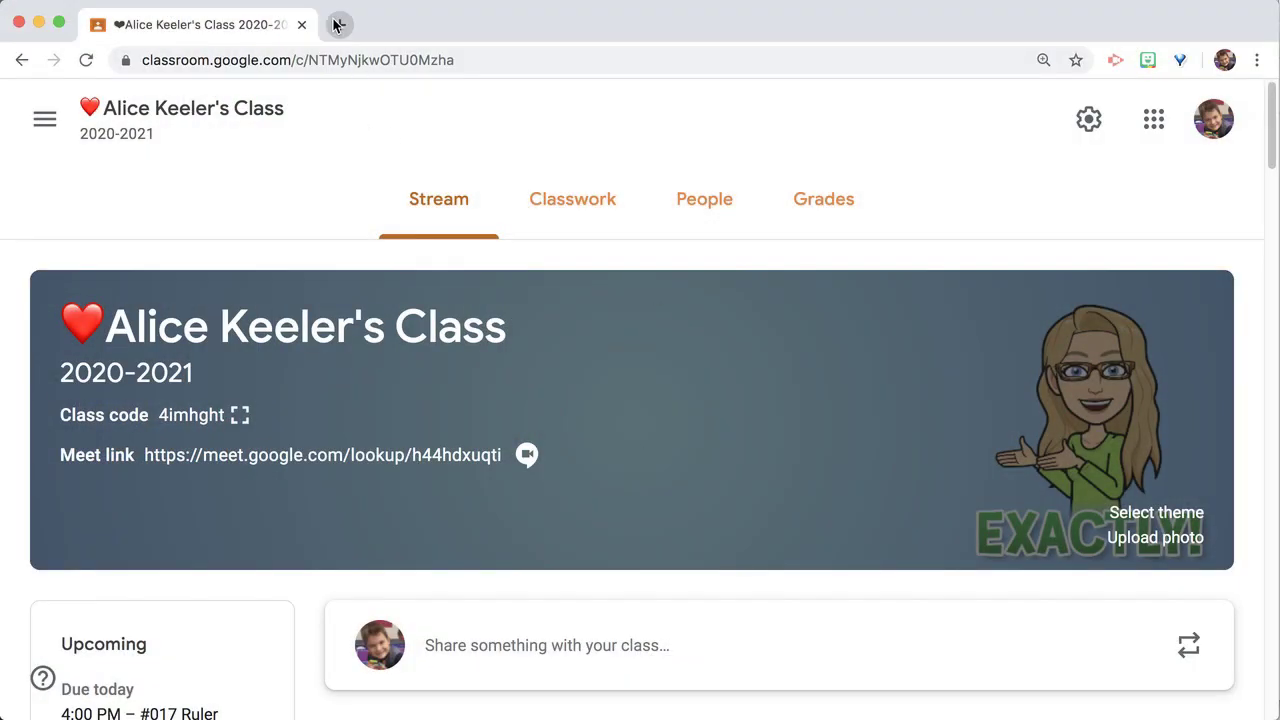
Step: Create a new blank Google Site by going to sites.new in a new tab
click(338, 24)
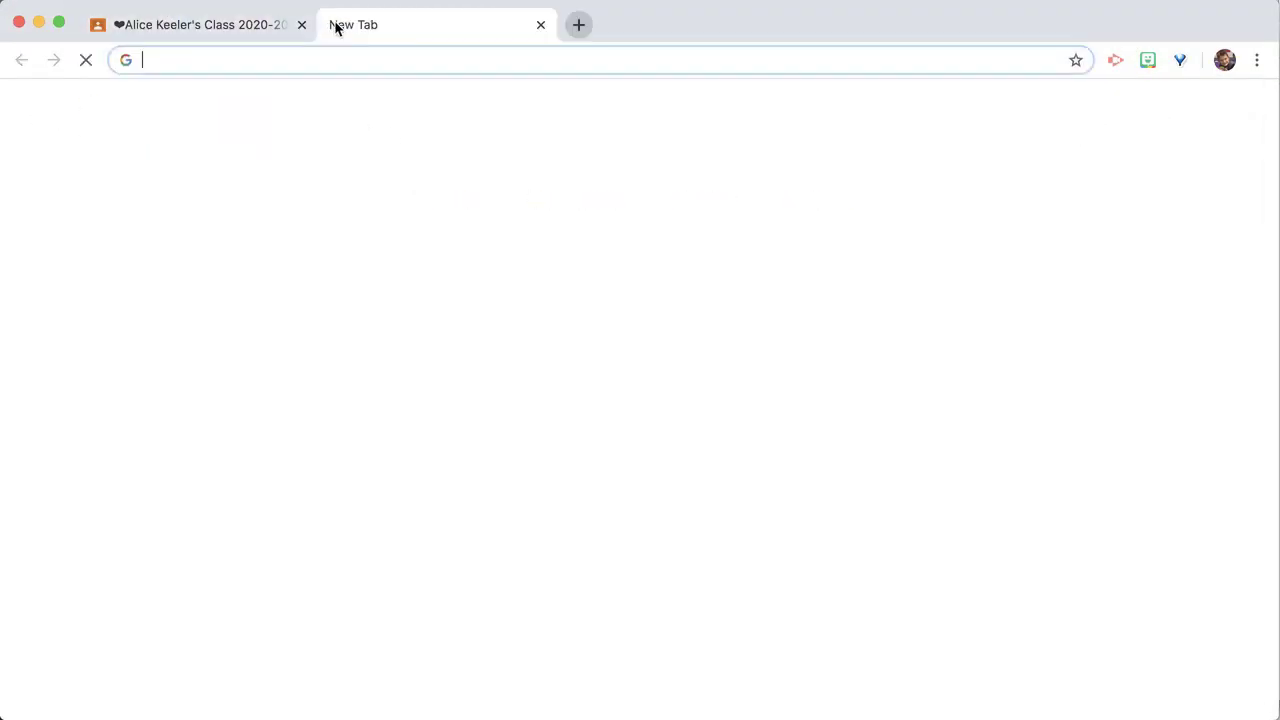
text(sites.new)
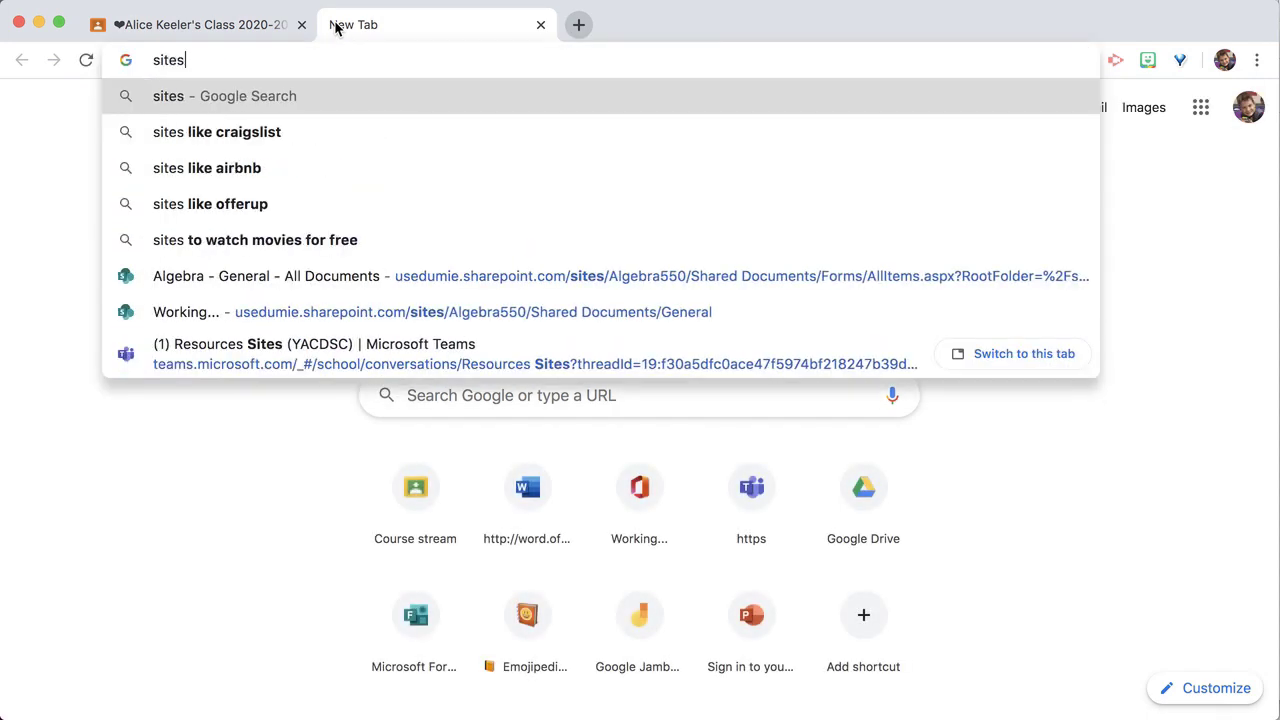
key(Return)
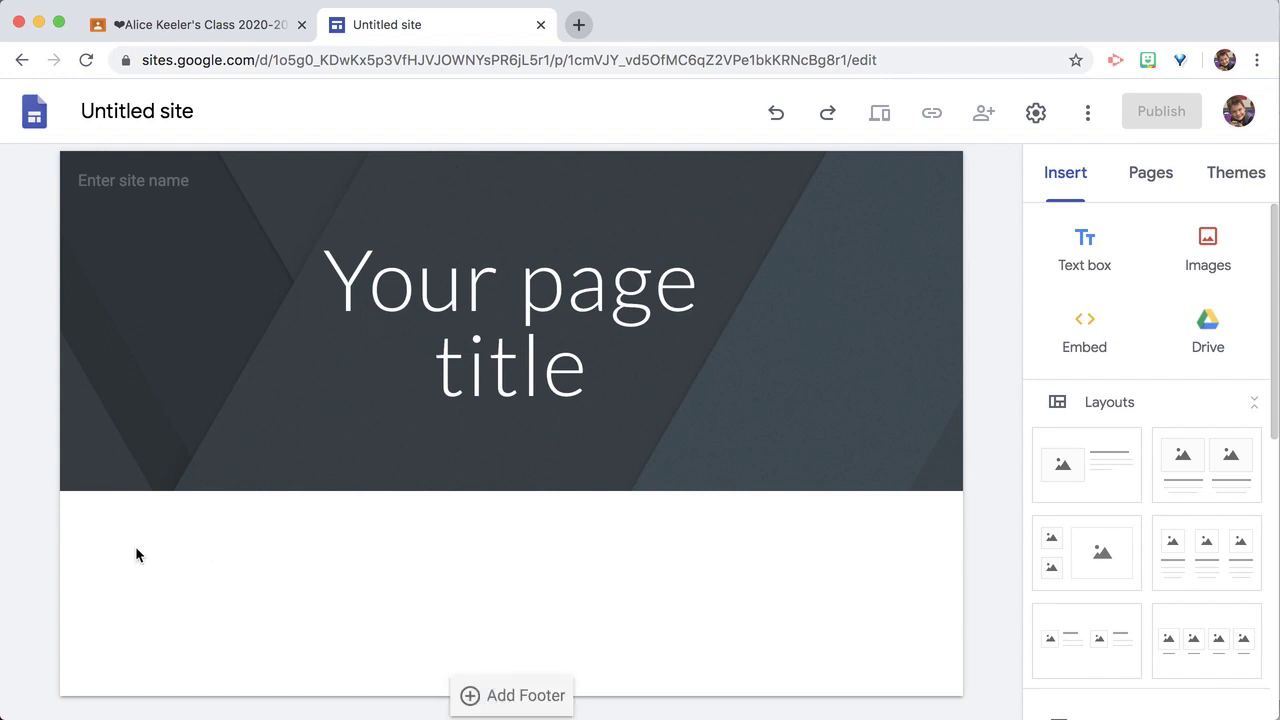
Step: Rename the page title to 'Keeler's Class' and add a Title-style 'Welcome to Keeler's Class!' text box
double_click(137, 548)
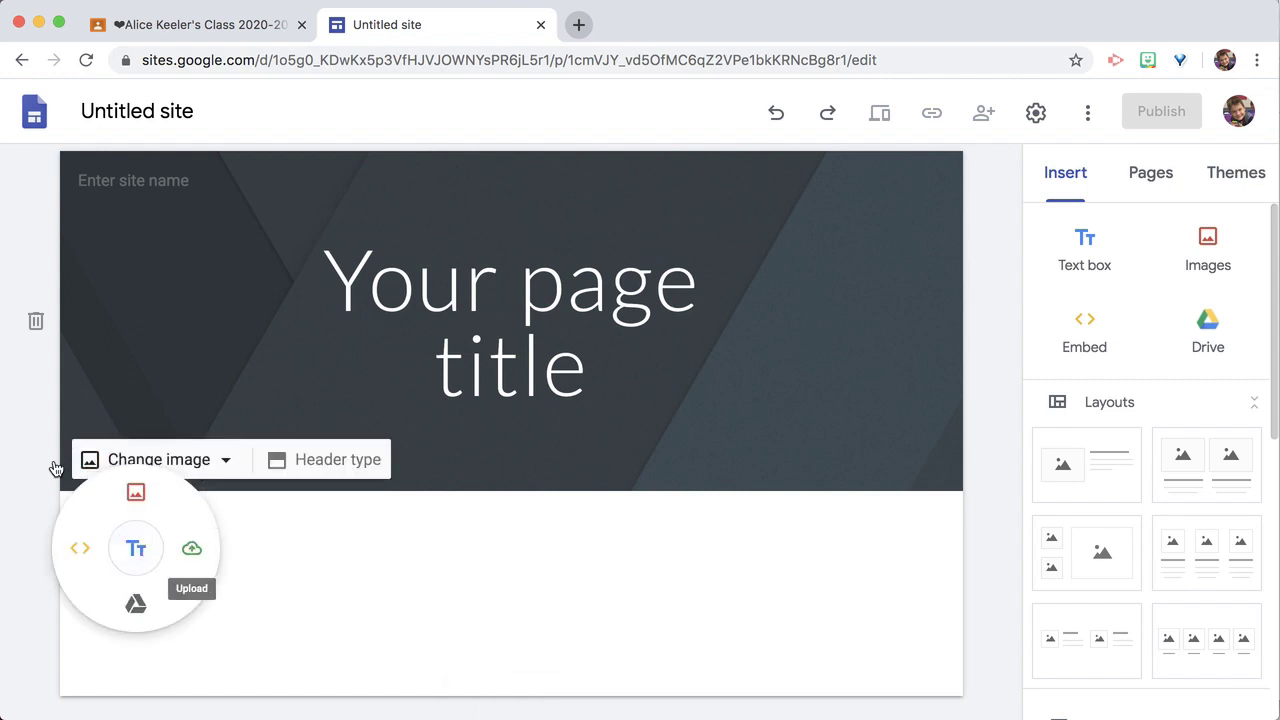
click(137, 545)
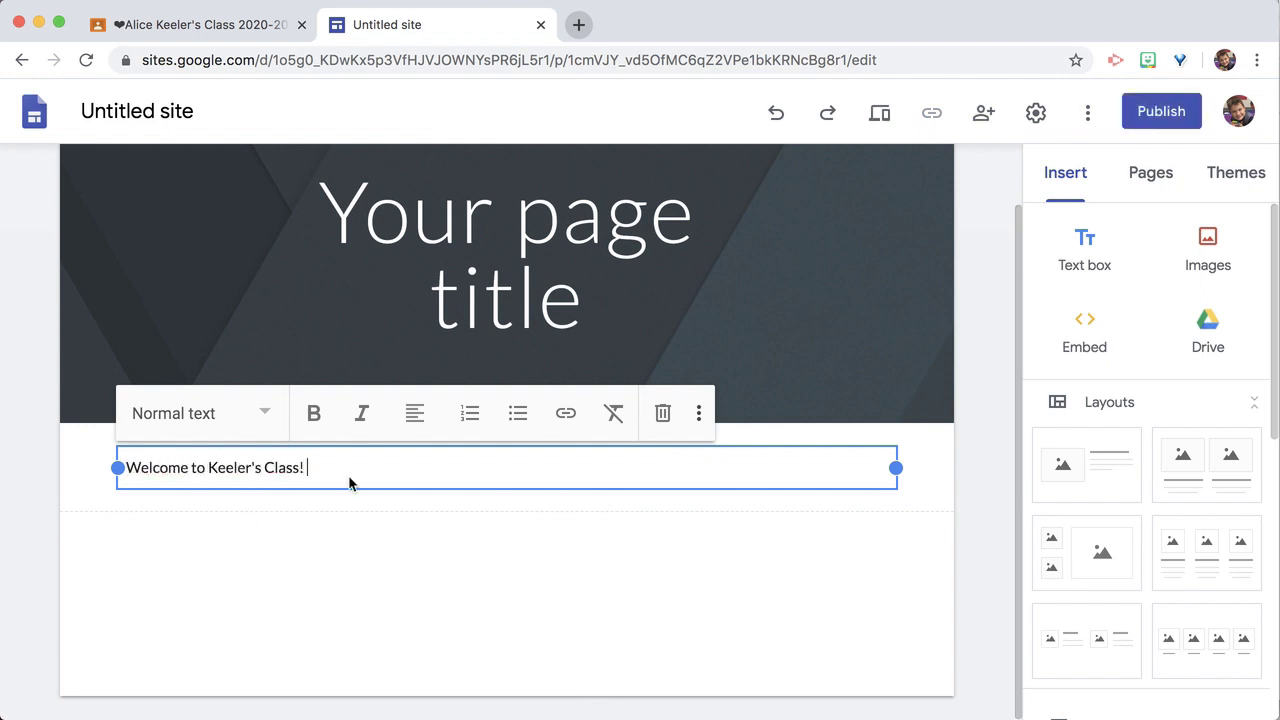
triple_click(484, 251)
text(Kee)
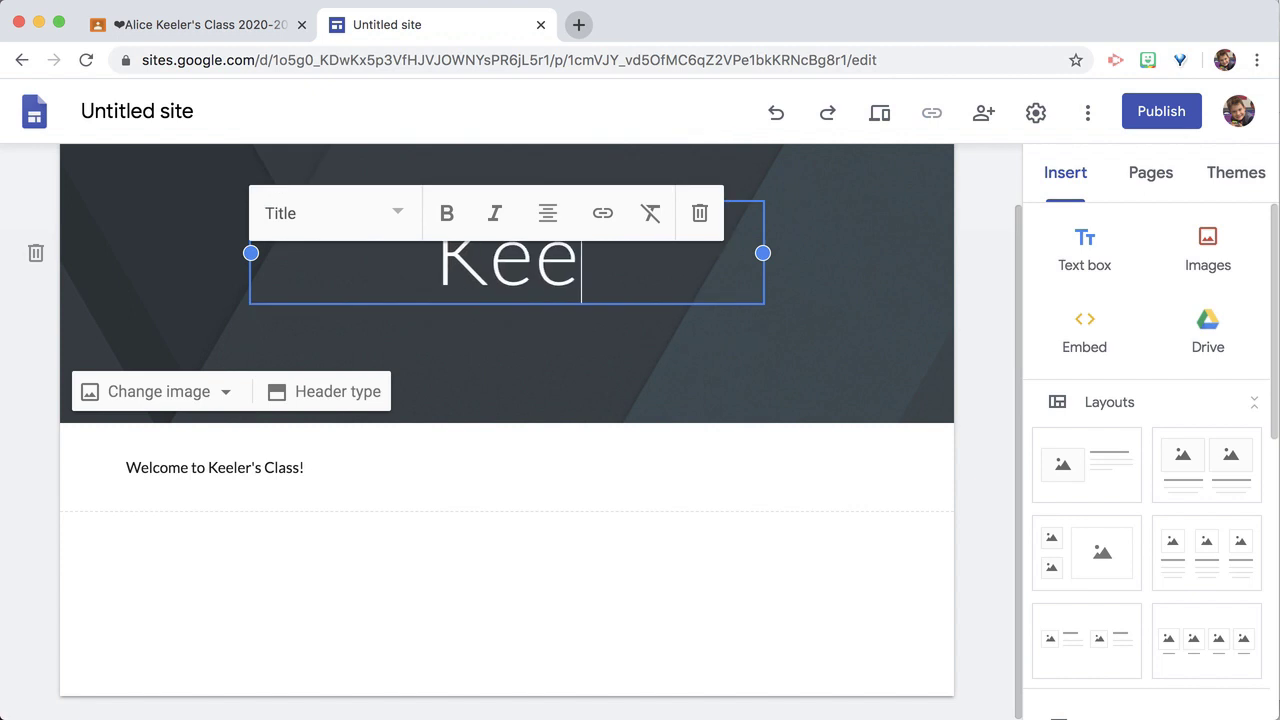
text(ler's Class)
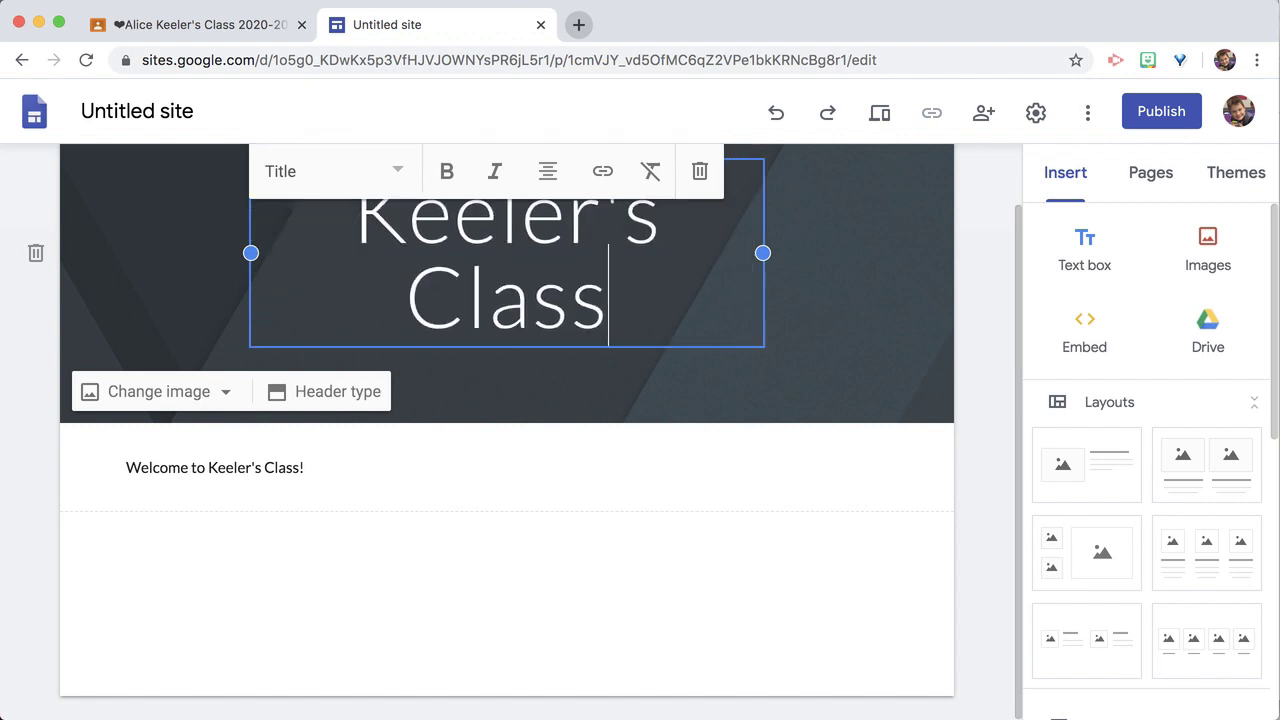
click(372, 578)
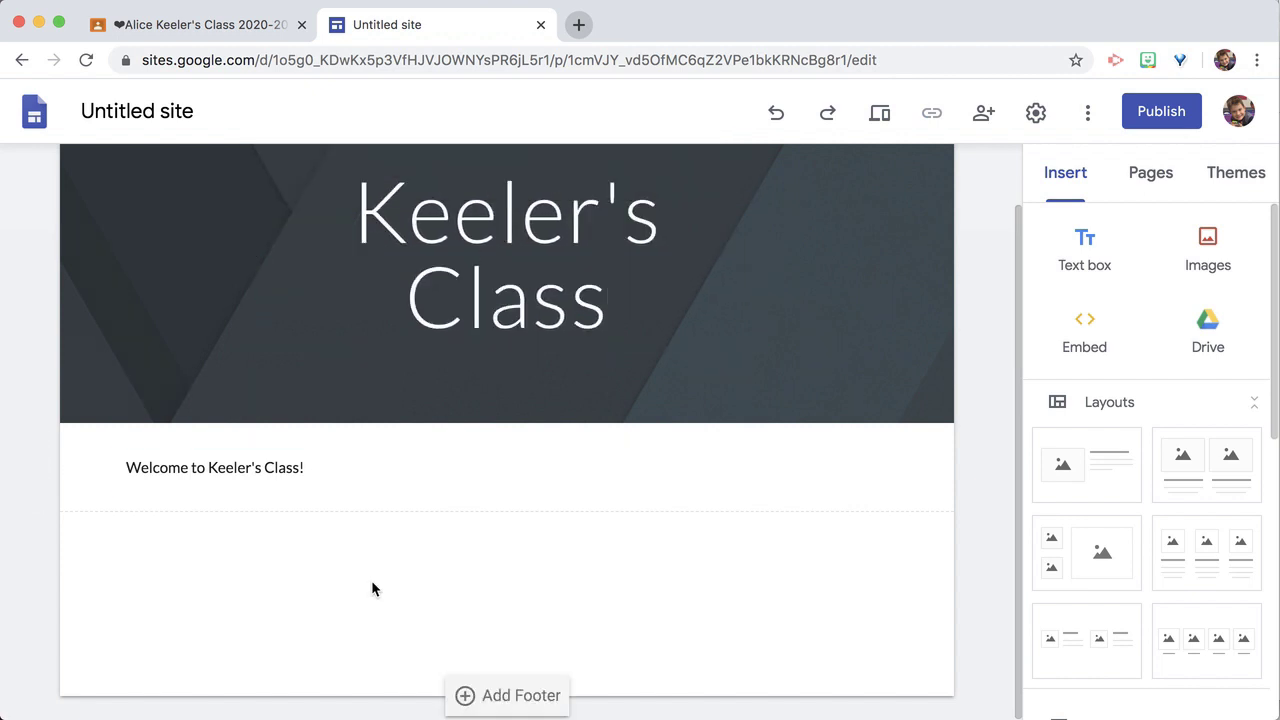
click(178, 479)
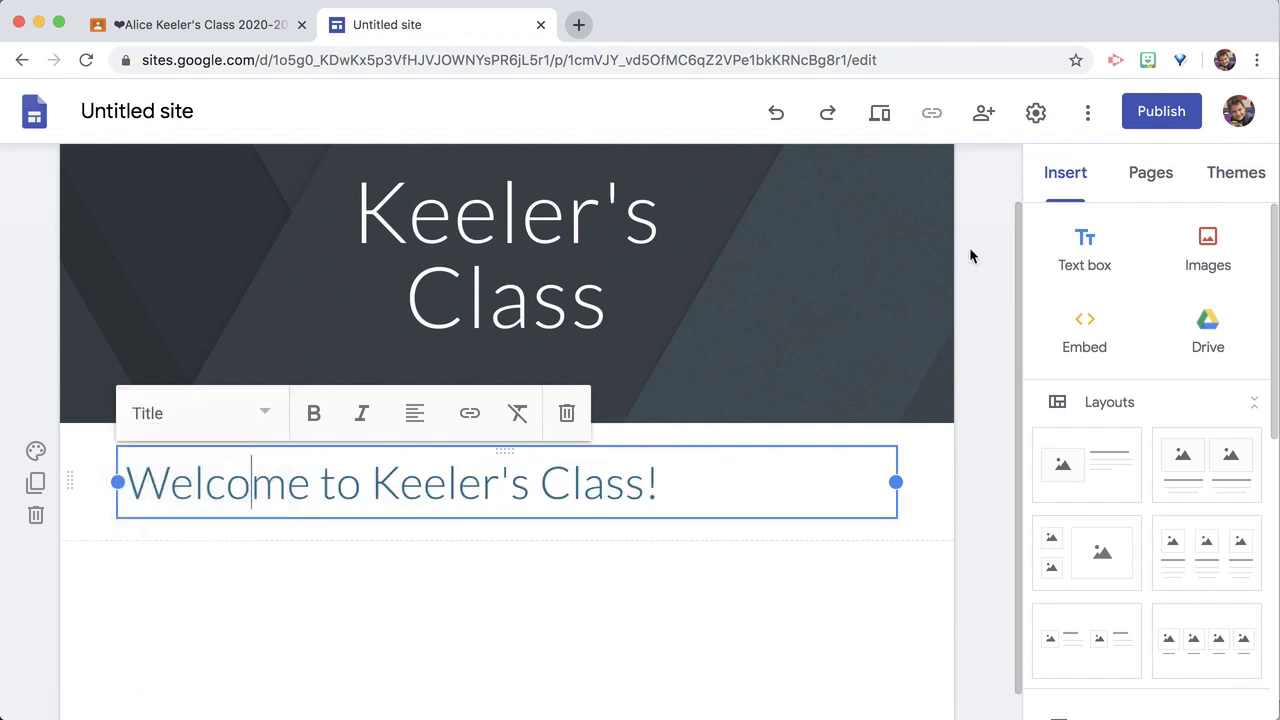
Step: Apply the Simple theme's purple colour scheme to the site
click(1225, 193)
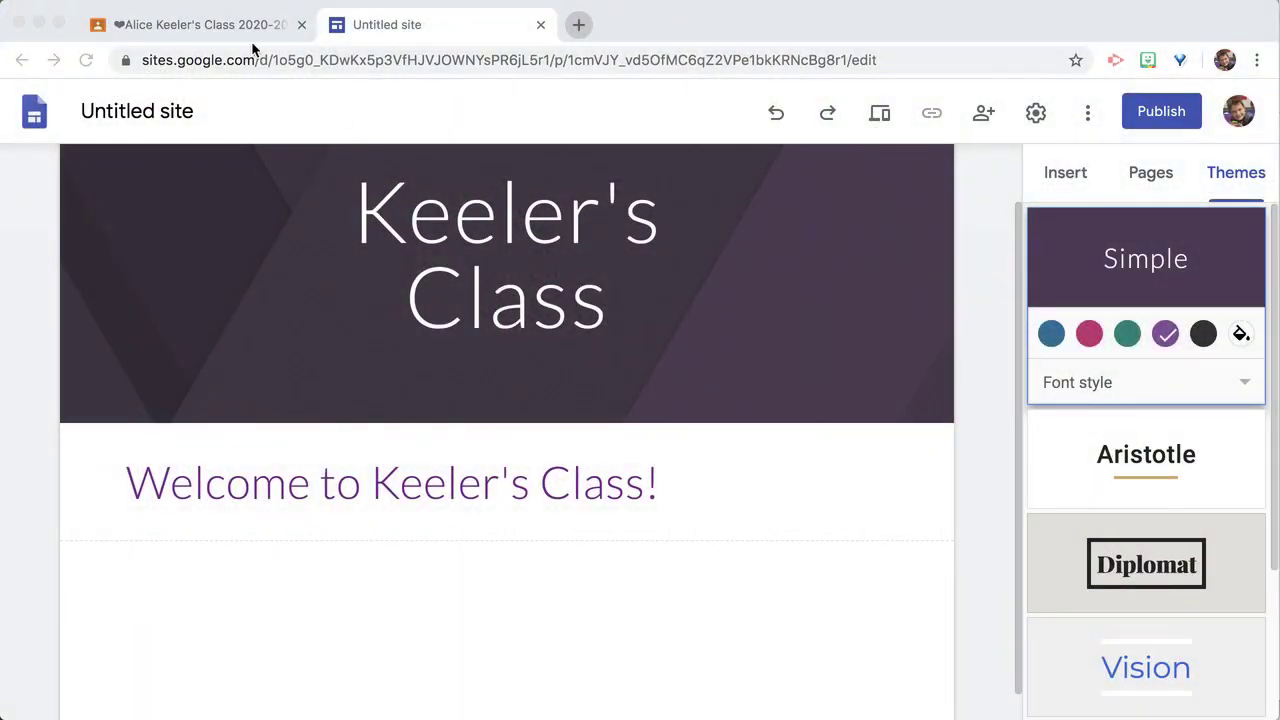
Step: Copy the #017 Ruler assignment link from Classroom's Classwork page, then return to Sites
click(234, 26)
click(590, 205)
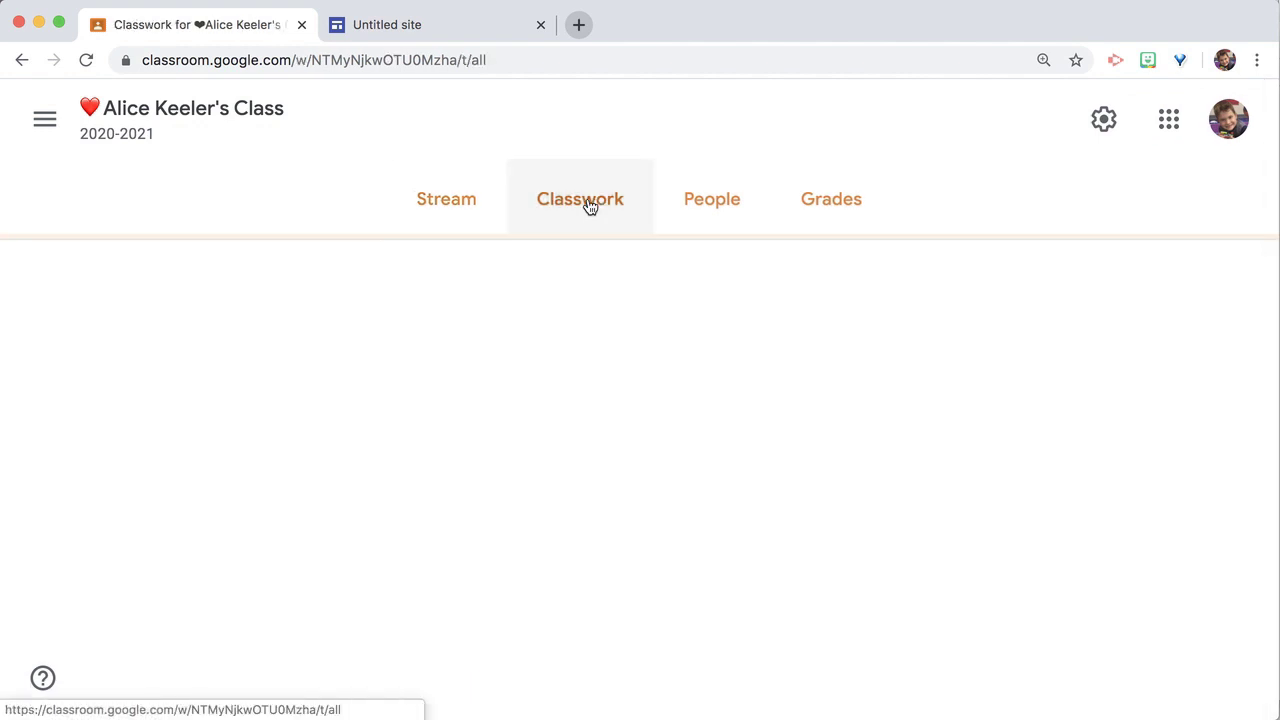
scroll(600, 388, down, 2)
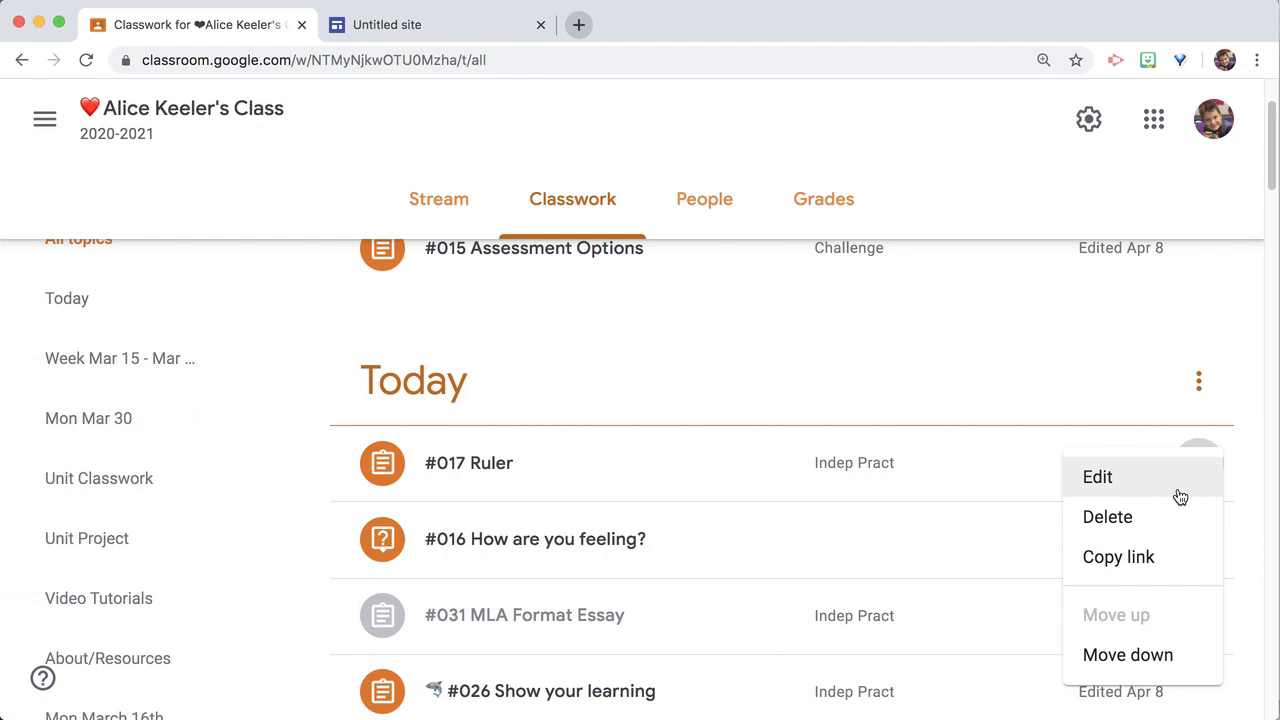
click(1163, 566)
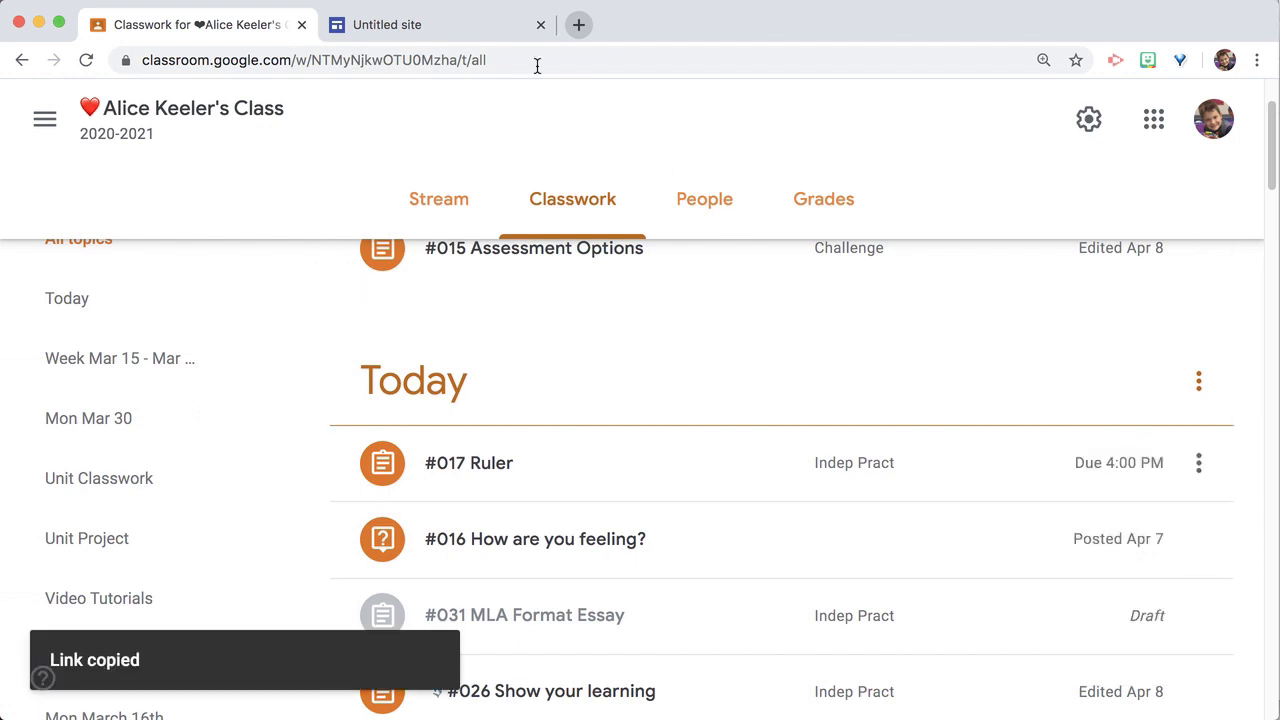
click(489, 27)
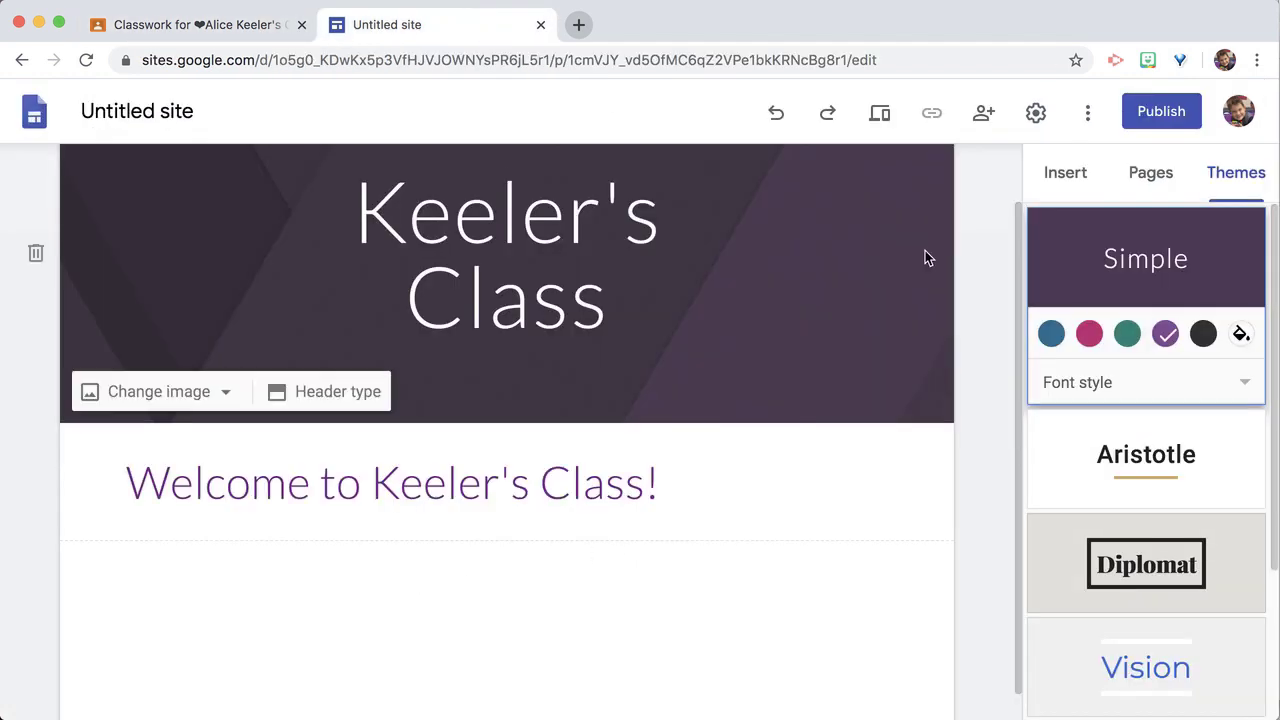
Step: Insert a '#017 Assignment' button linking to the copied Ruler assignment URL
click(1062, 177)
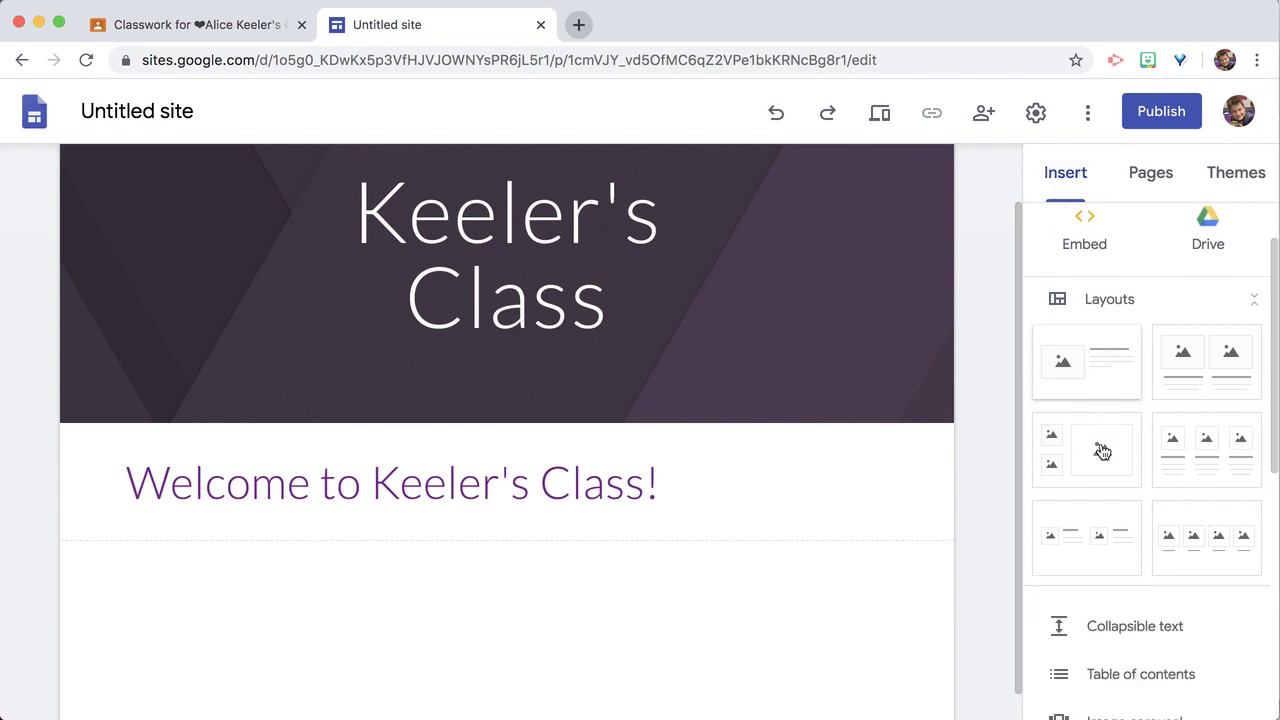
scroll(1103, 452, down, 1)
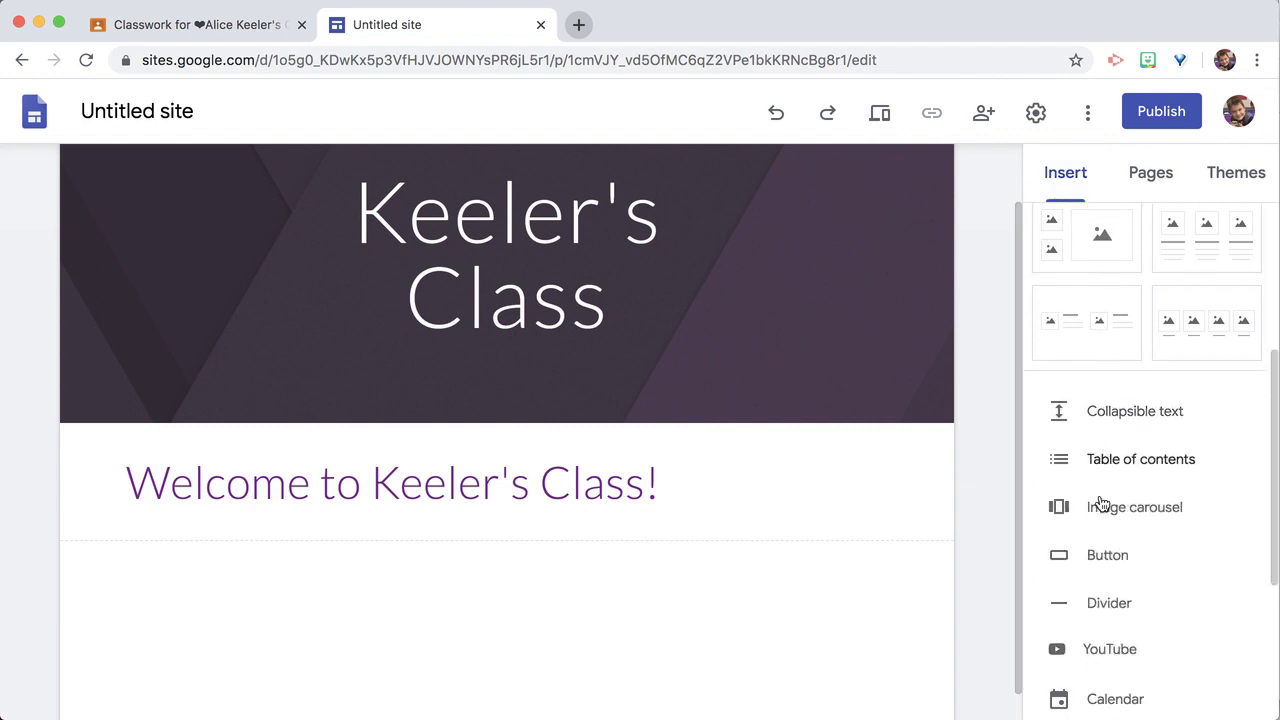
click(1100, 557)
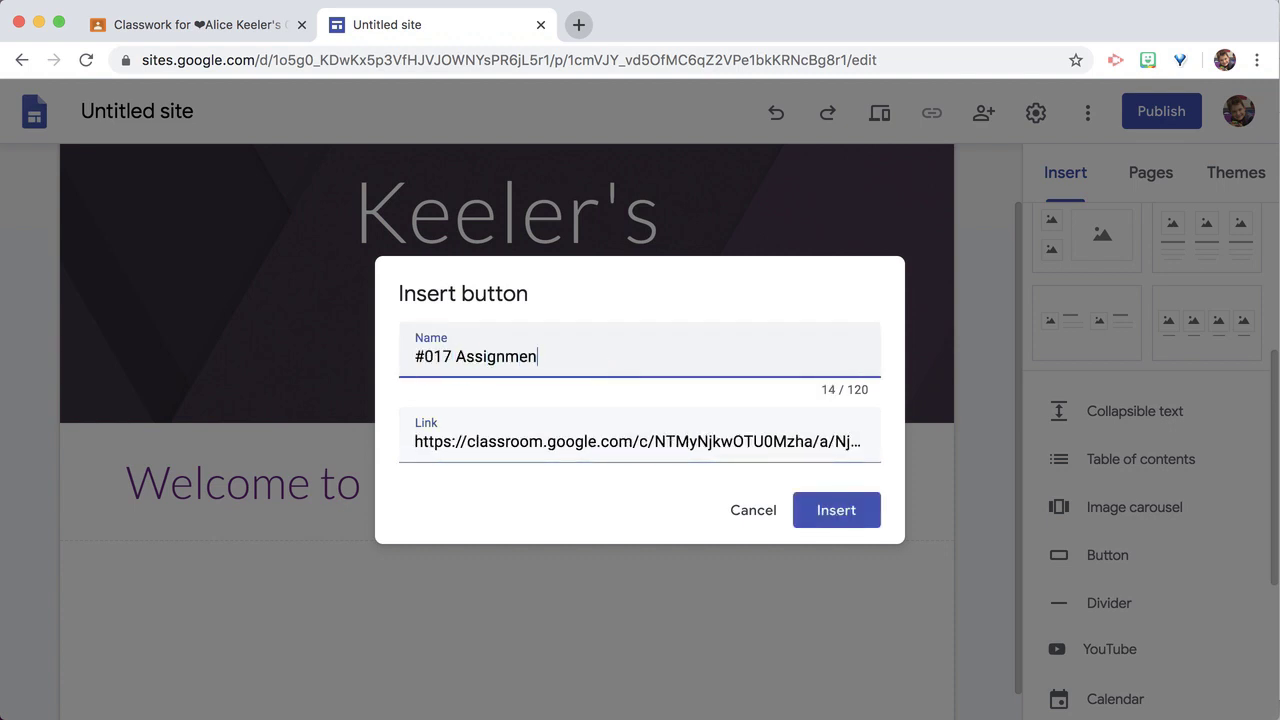
click(836, 507)
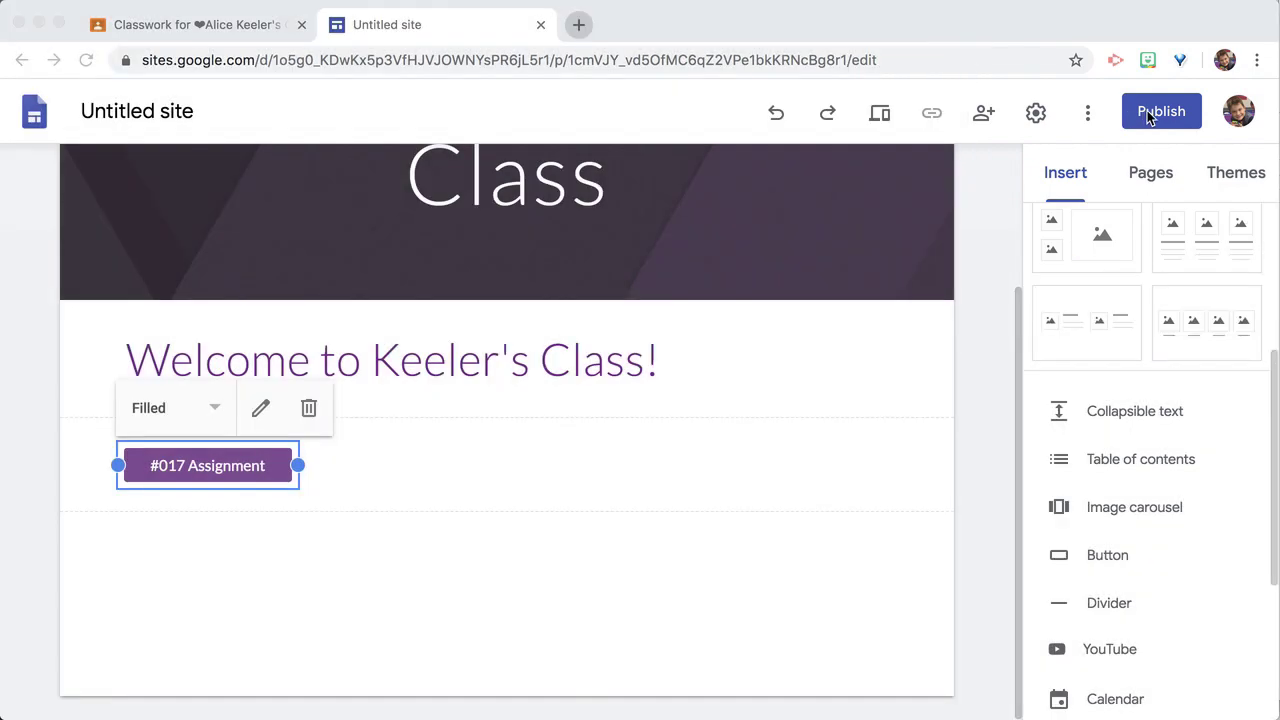
Step: Set the publish web address to keelerssamplesite2020 and open the site's sharing settings
click(1162, 115)
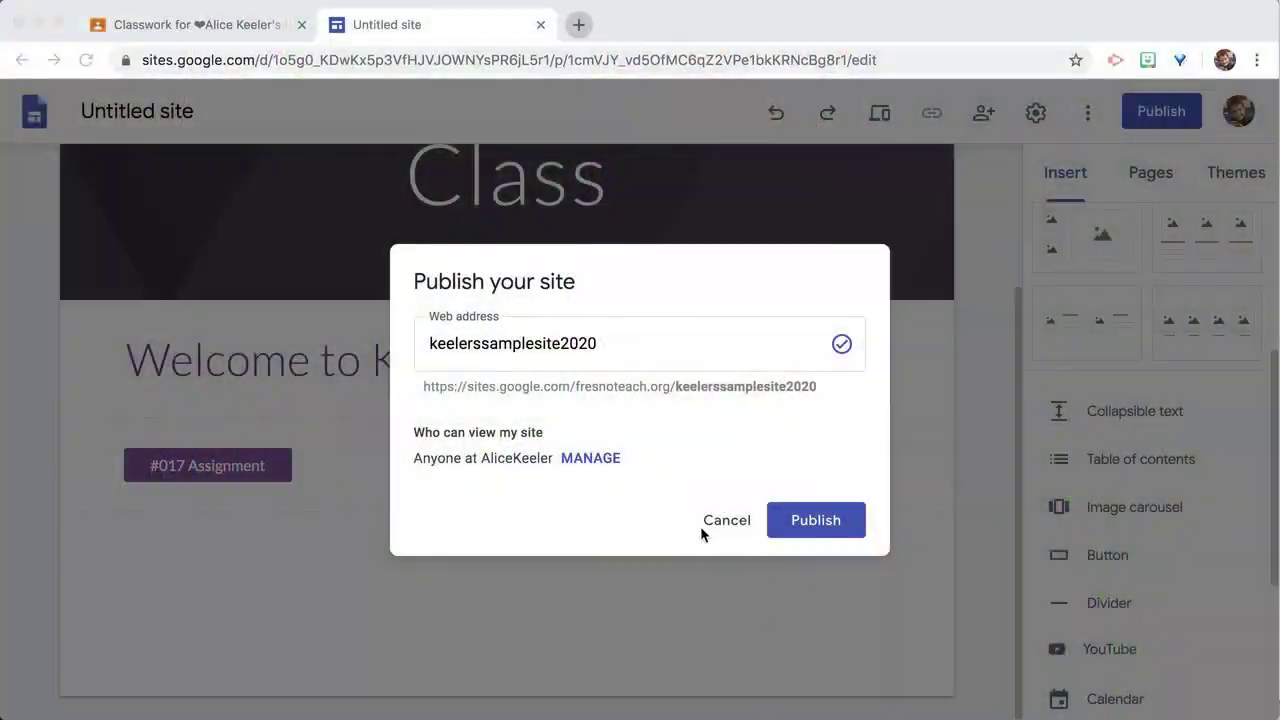
click(591, 459)
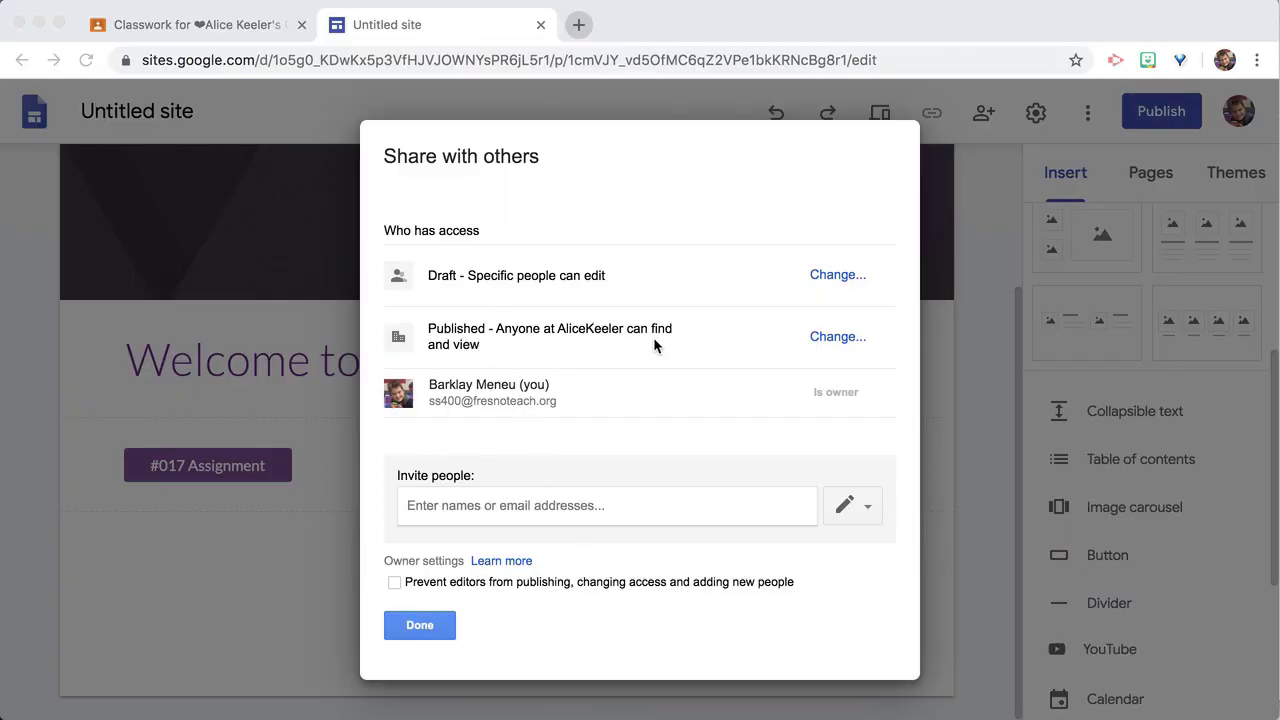
Step: Make the published version viewable by anyone, then publish the site
click(838, 340)
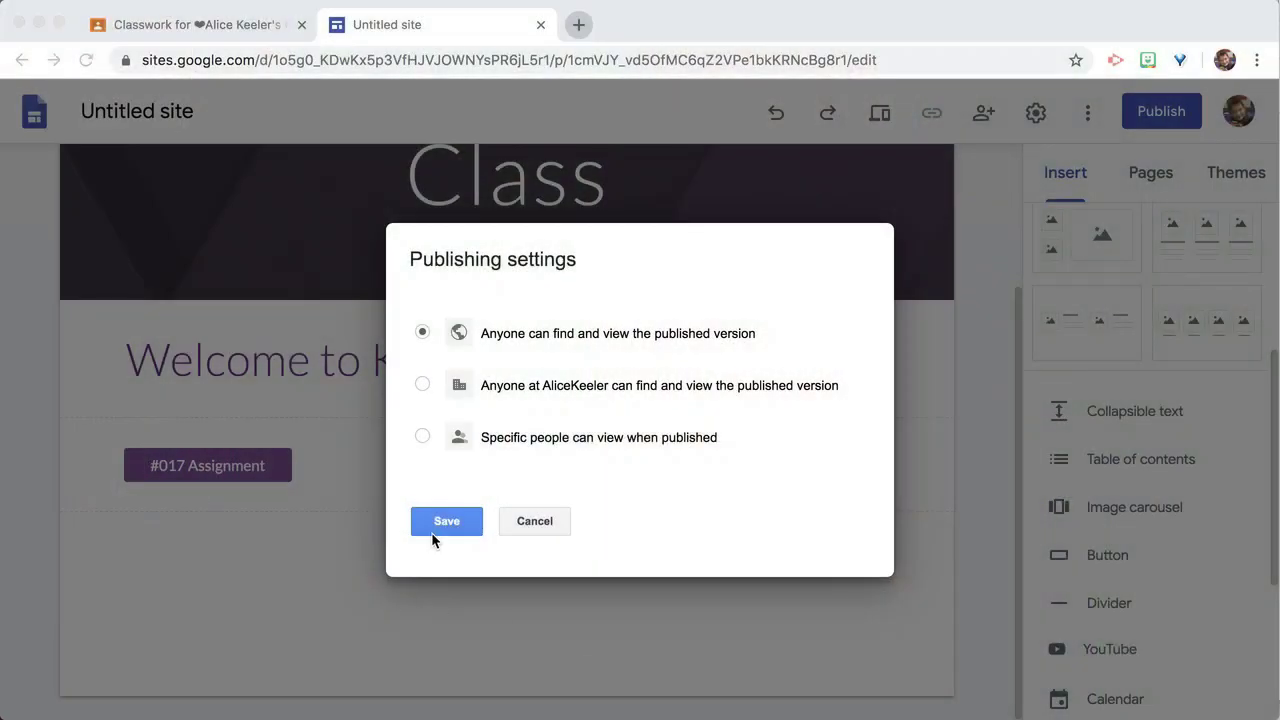
click(442, 524)
click(809, 565)
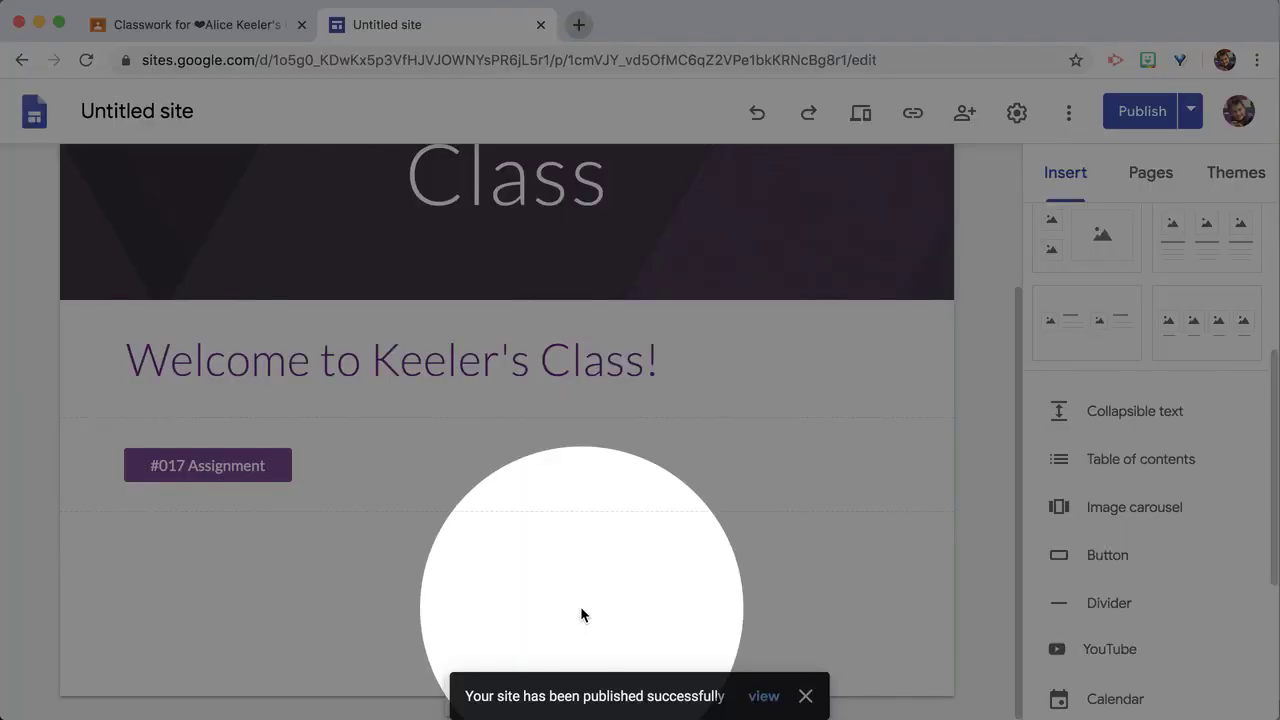
Step: Copy the published site's link and switch back to the Classroom tab
click(913, 118)
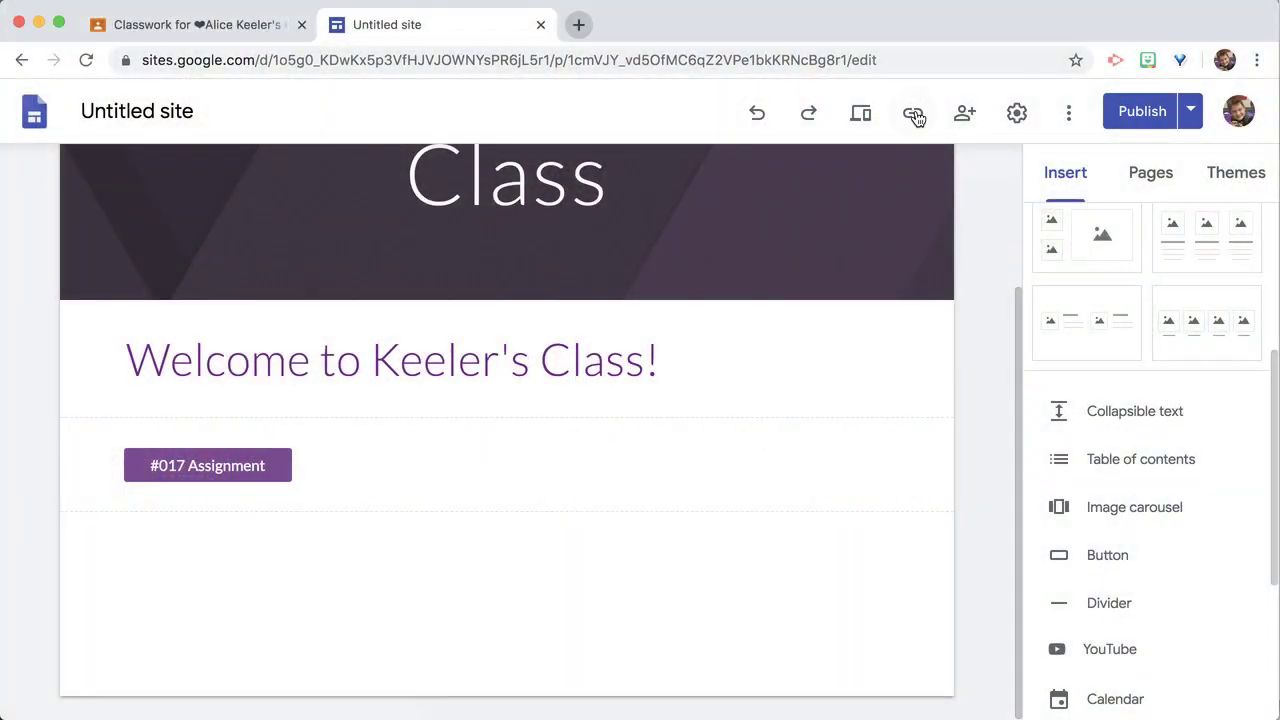
click(914, 114)
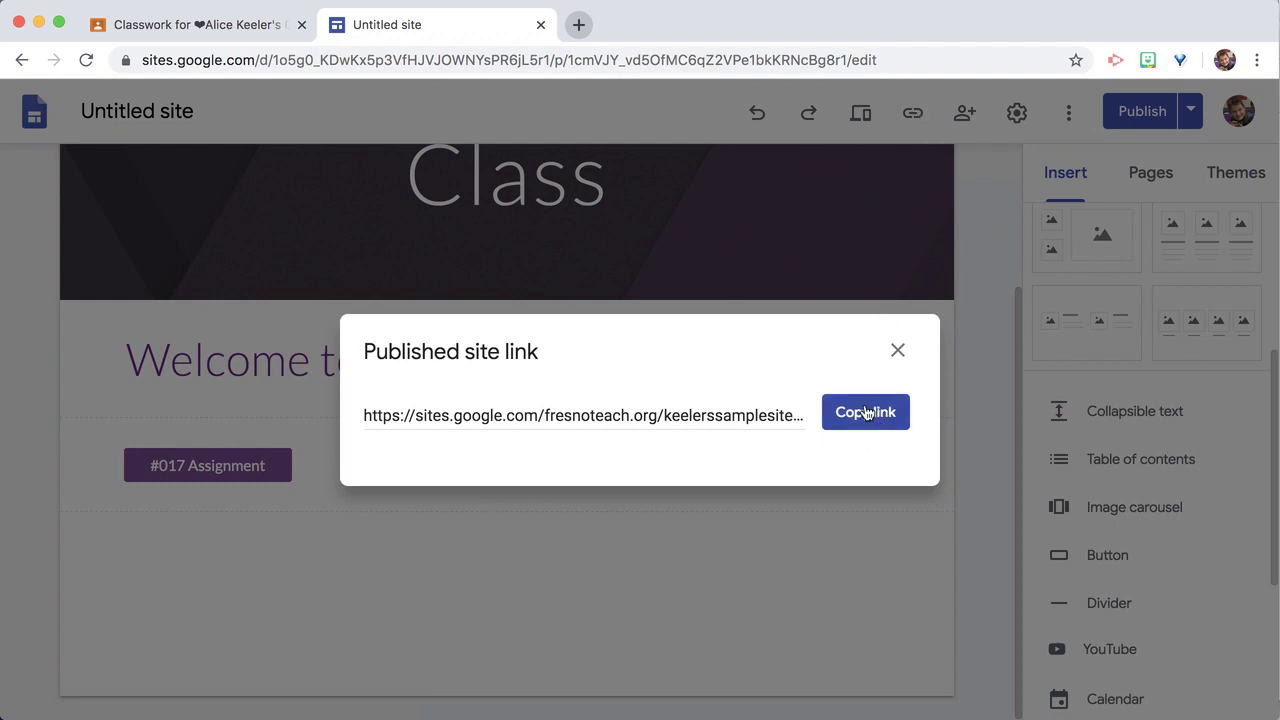
click(866, 413)
click(200, 25)
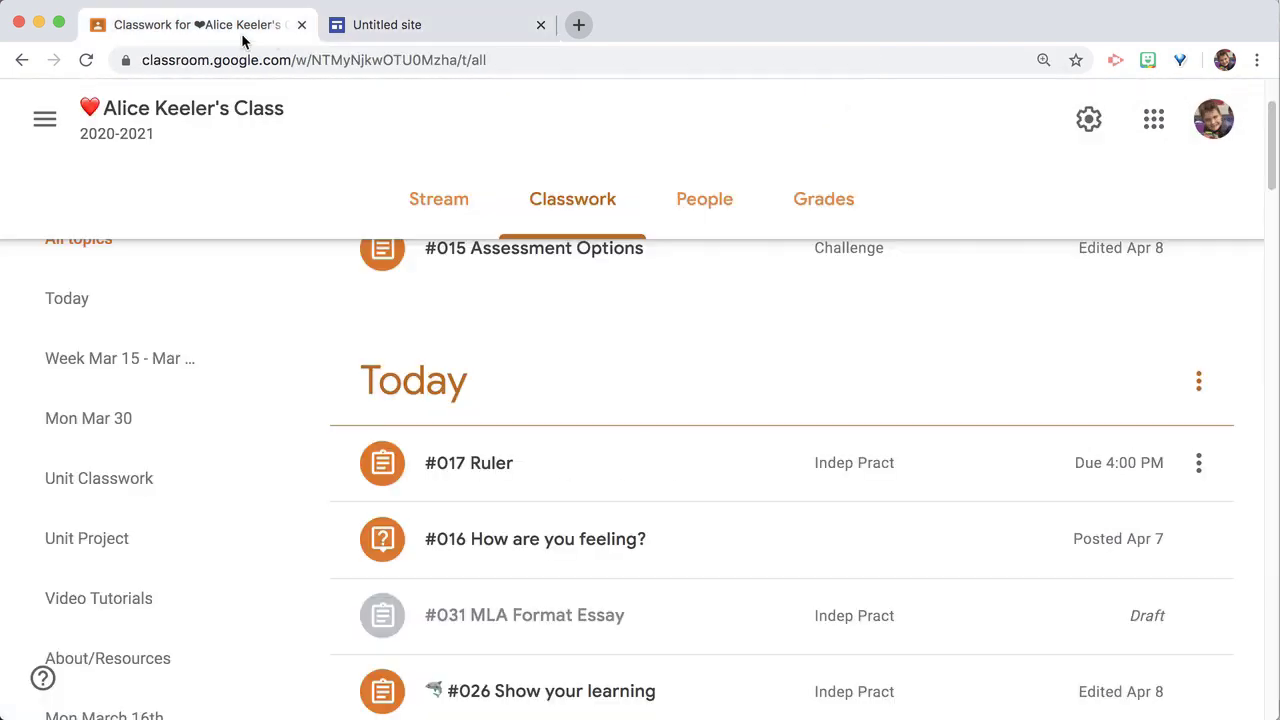
Step: Start a Stream announcement reading 'Here is the link to the classroom website'
click(440, 202)
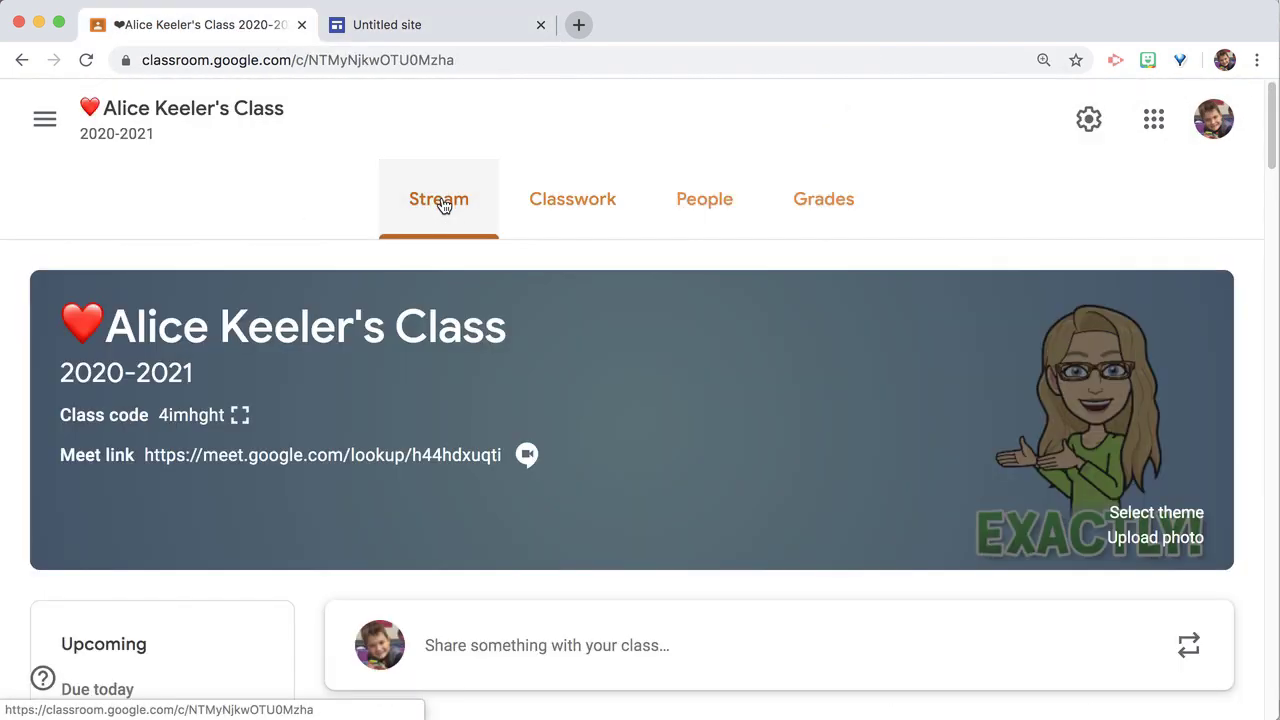
scroll(476, 550, down, 2)
click(474, 526)
text(Hee)
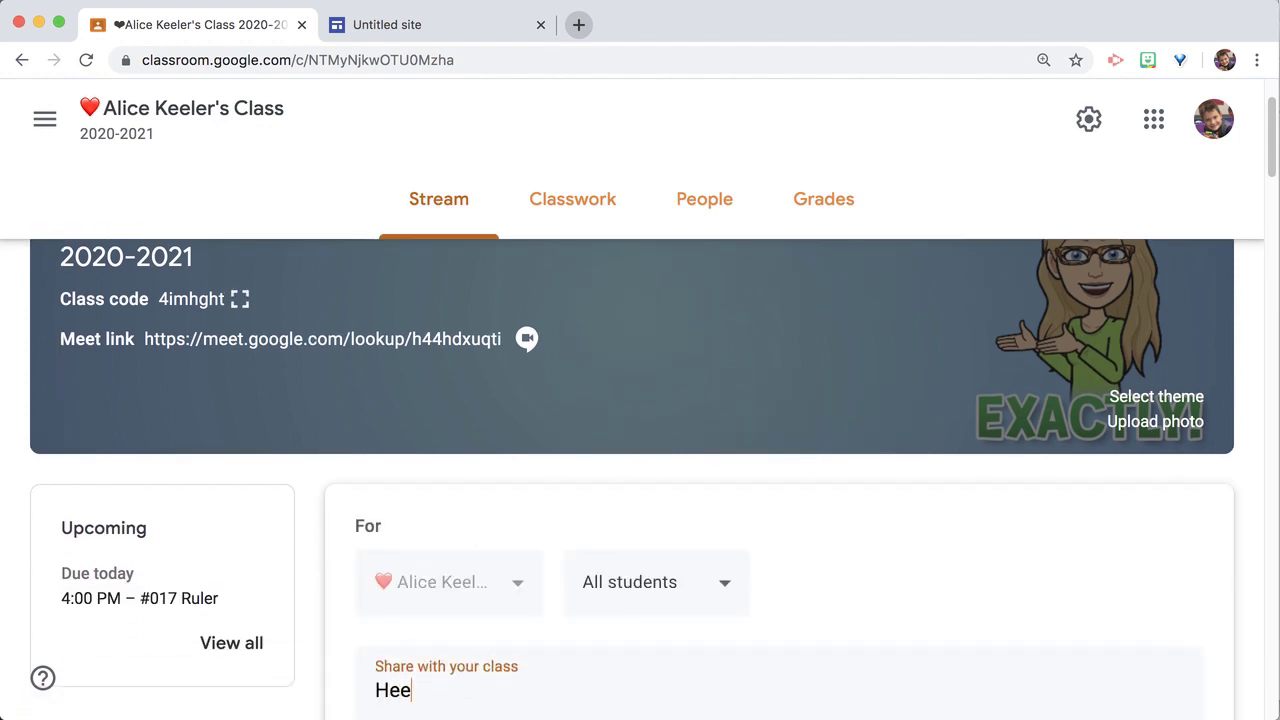
key(BackSpace)
text(re is the link to the classroom website)
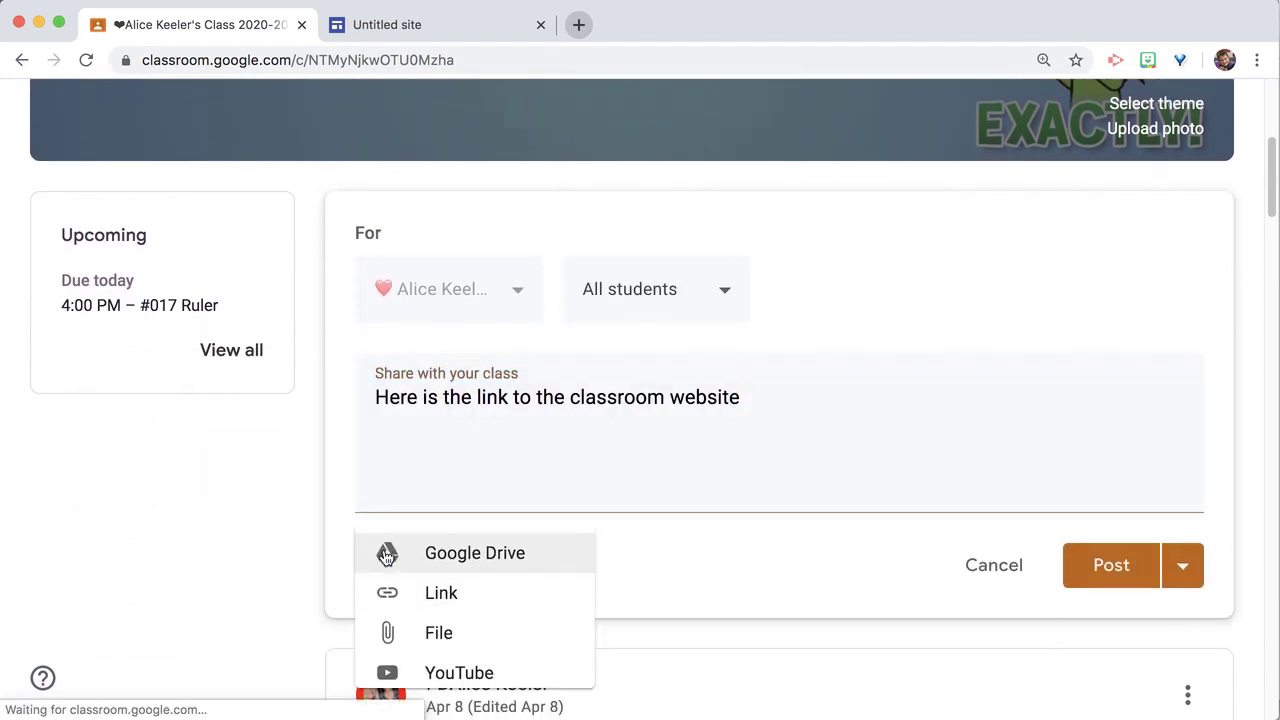
Step: Attach the published site link and post the announcement to the class
click(441, 591)
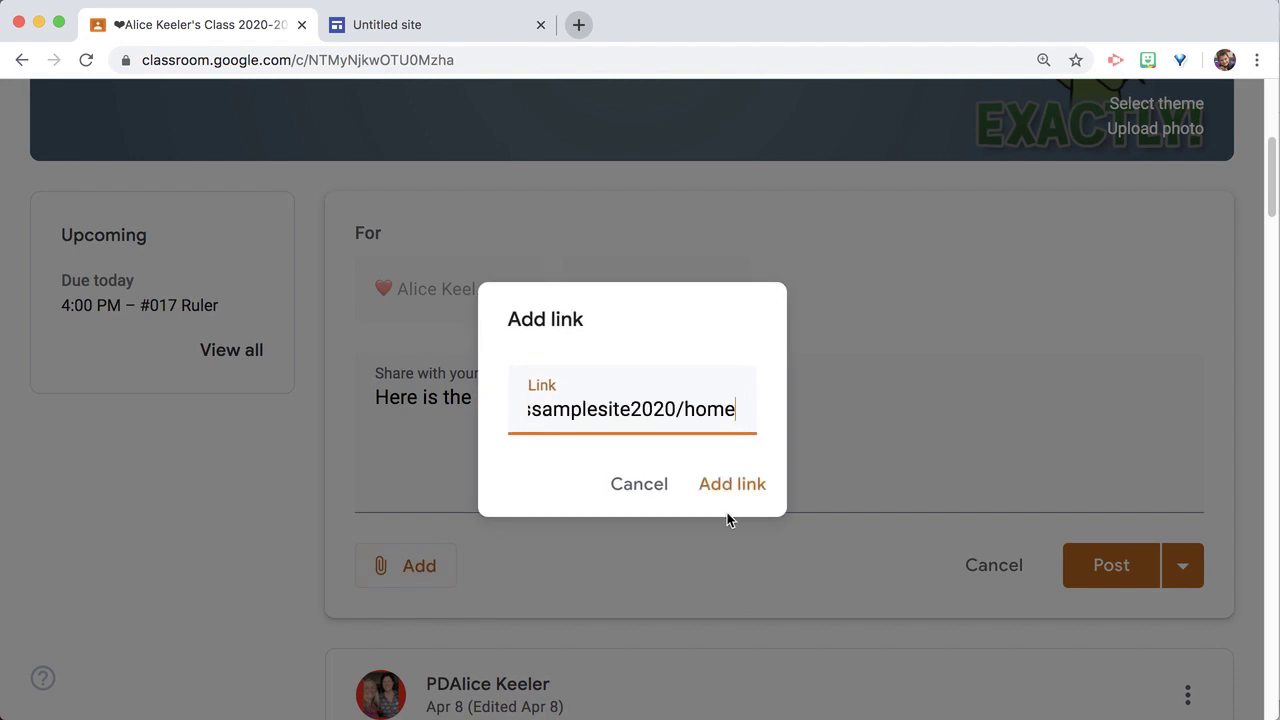
click(727, 492)
scroll(1089, 640, down, 1)
click(1092, 645)
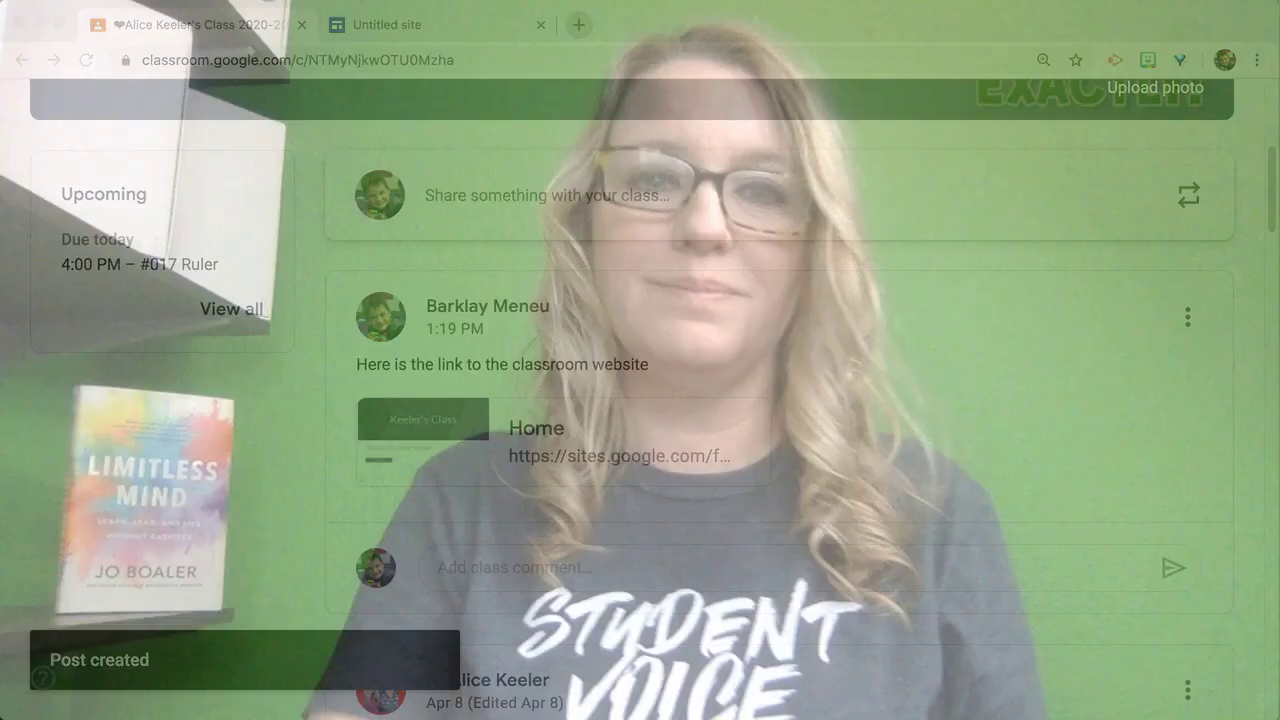